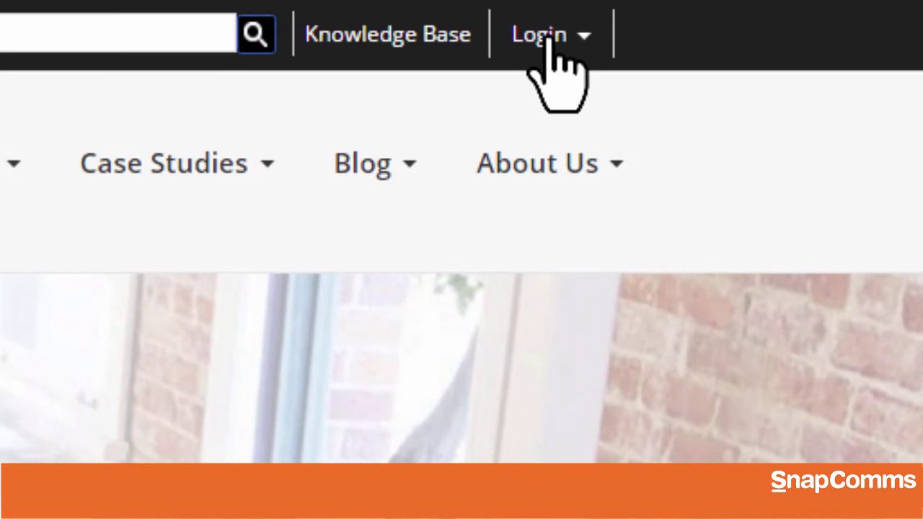
Step: Go to the Content Manager sign-in page and enter credentials, leaving Remember me unchecked
left_click(548, 36)
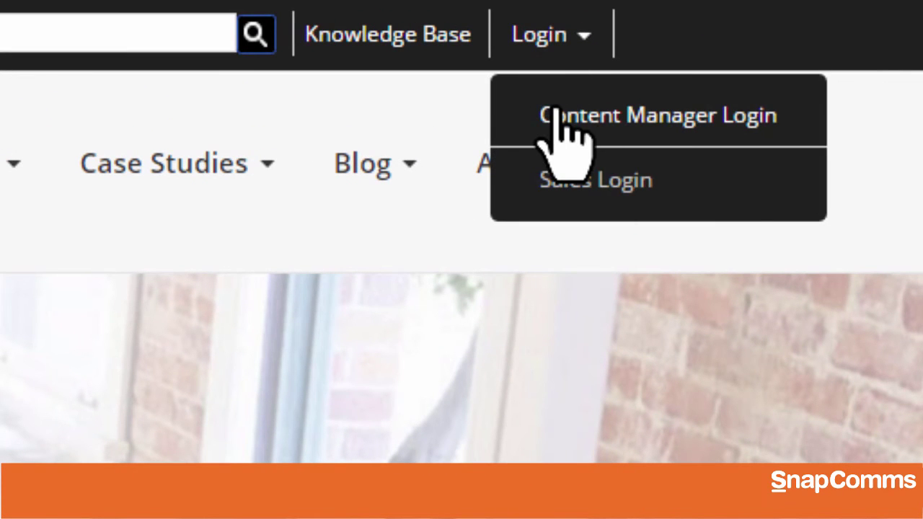
left_click(562, 112)
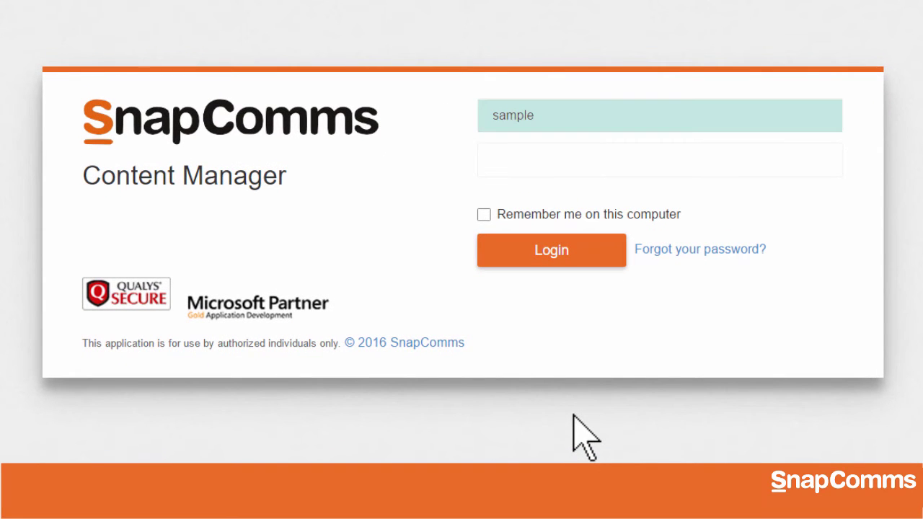
left_click(484, 216)
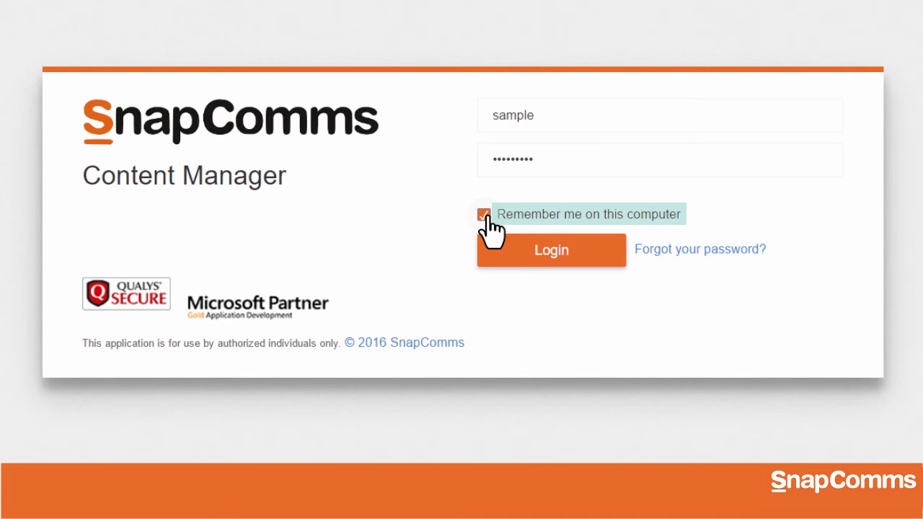
left_click(483, 216)
Step: Log in to Content Manager and view the user profile menu on the dashboard
left_click(516, 258)
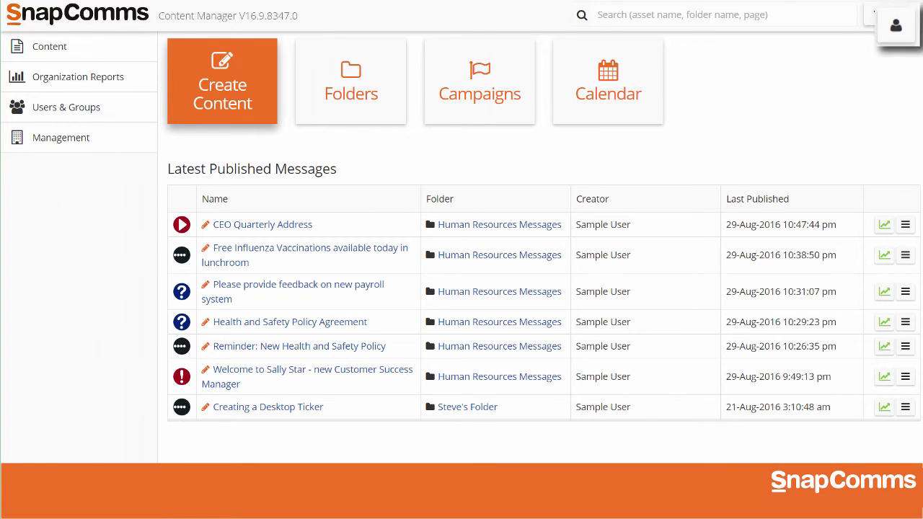
left_click(908, 14)
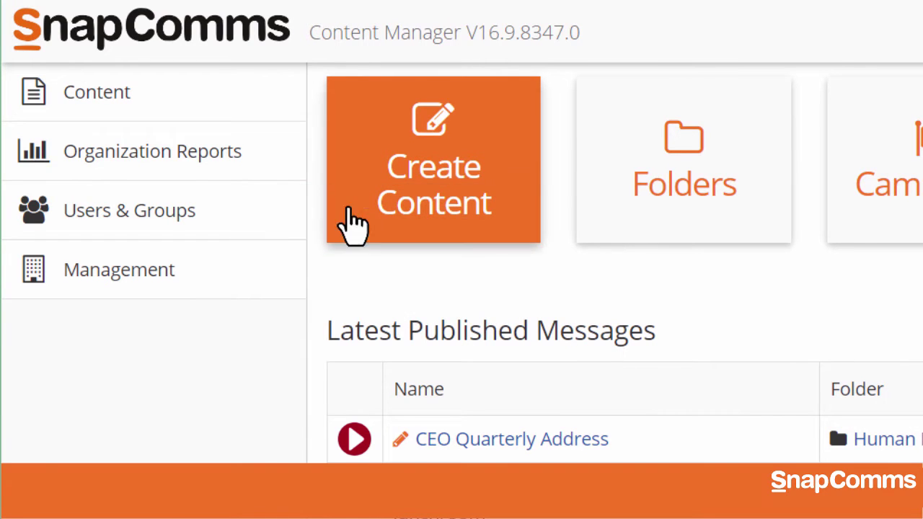
Step: Open Content > Folders, add a sub-folder under Human Resources Messages, then view Steve's Folder
left_click(75, 103)
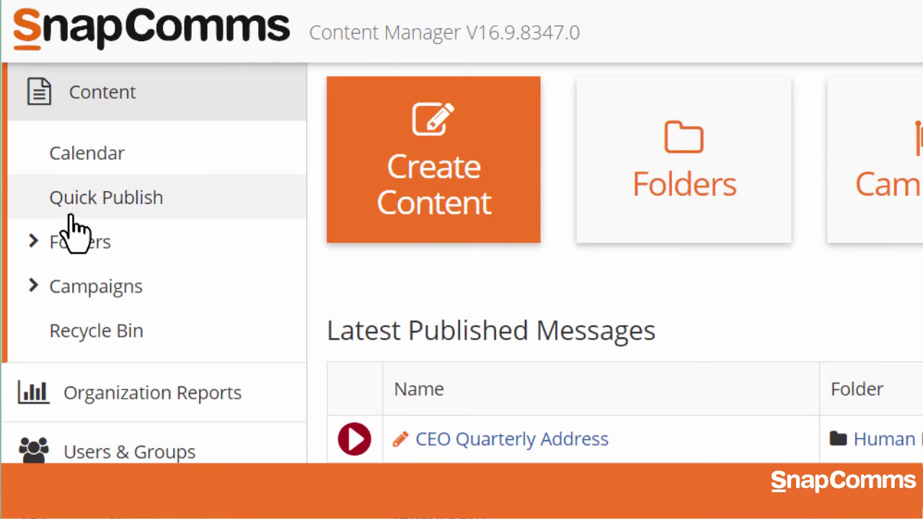
left_click(75, 253)
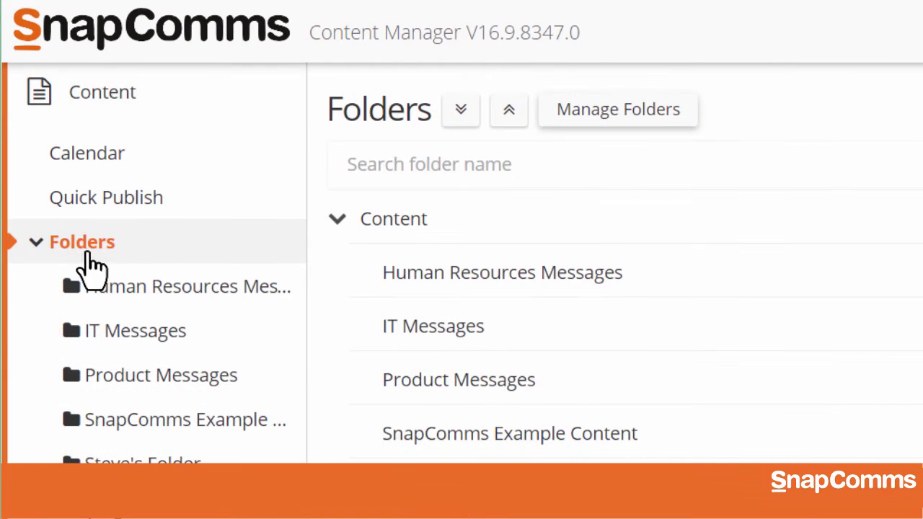
mouse_move(475, 285)
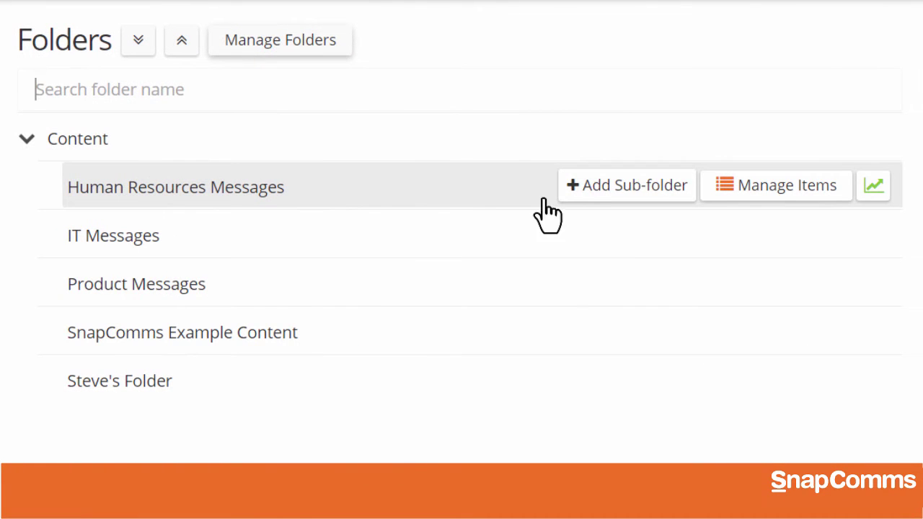
left_click(644, 193)
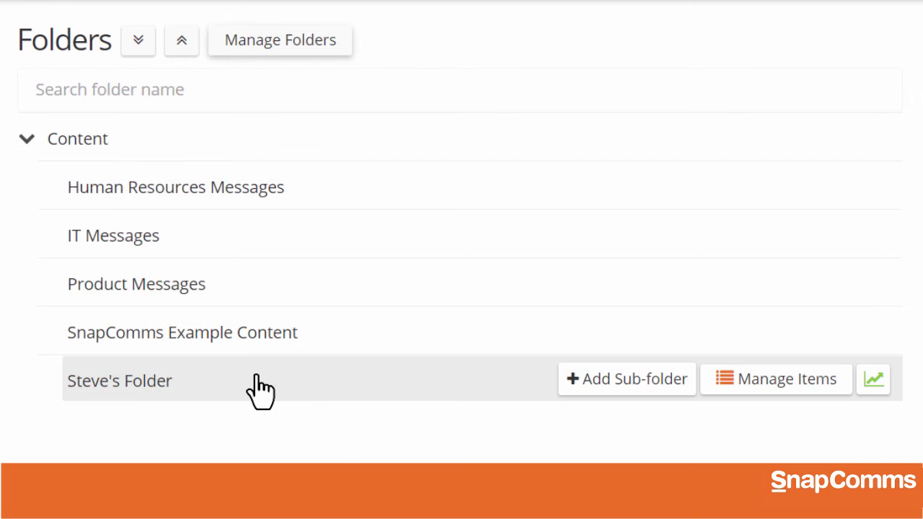
left_click(260, 388)
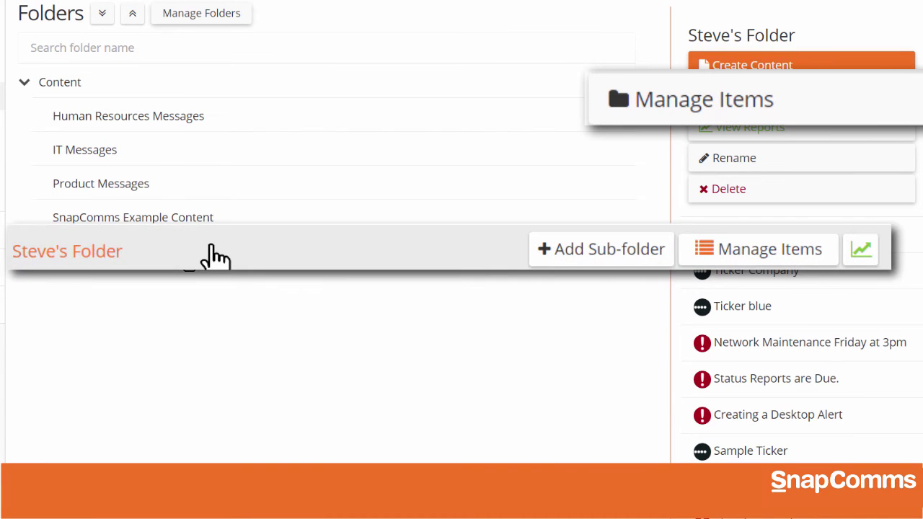
Step: Open Steve's Folder's full item list and expand then collapse the Sample Ticker details
left_click(750, 261)
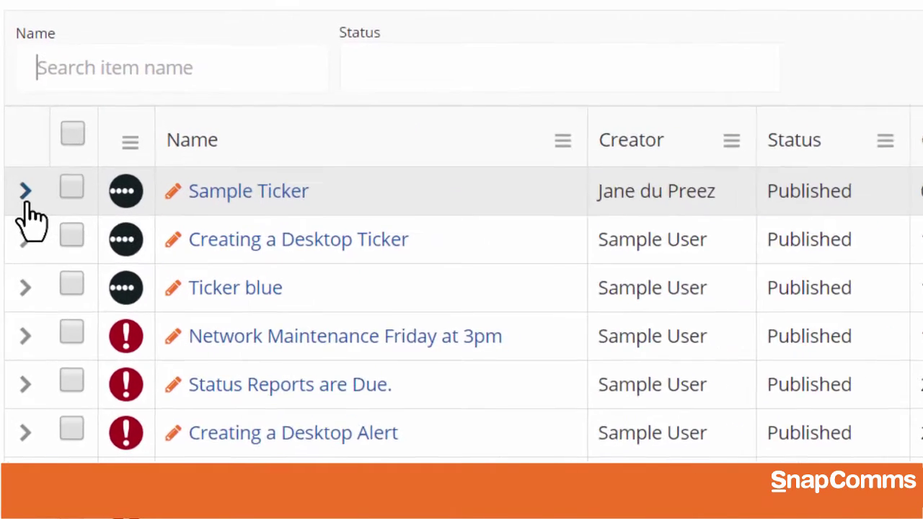
left_click(25, 193)
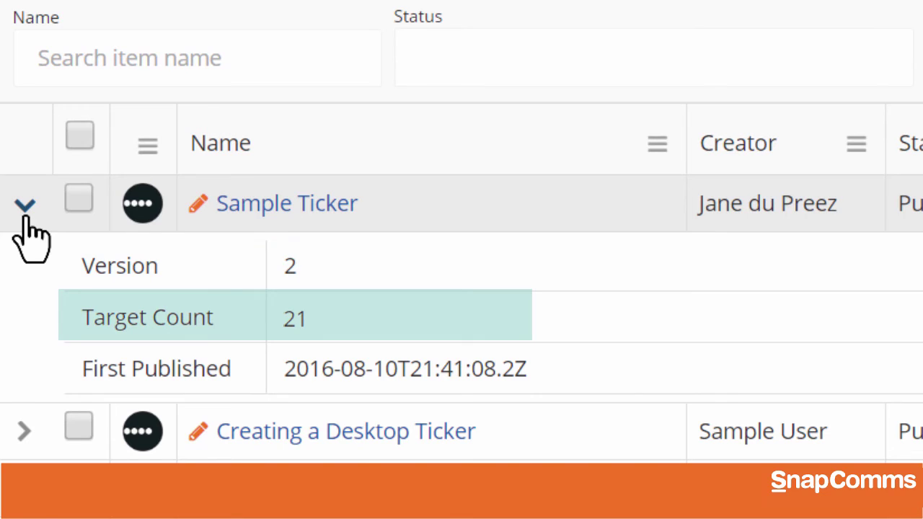
left_click(25, 207)
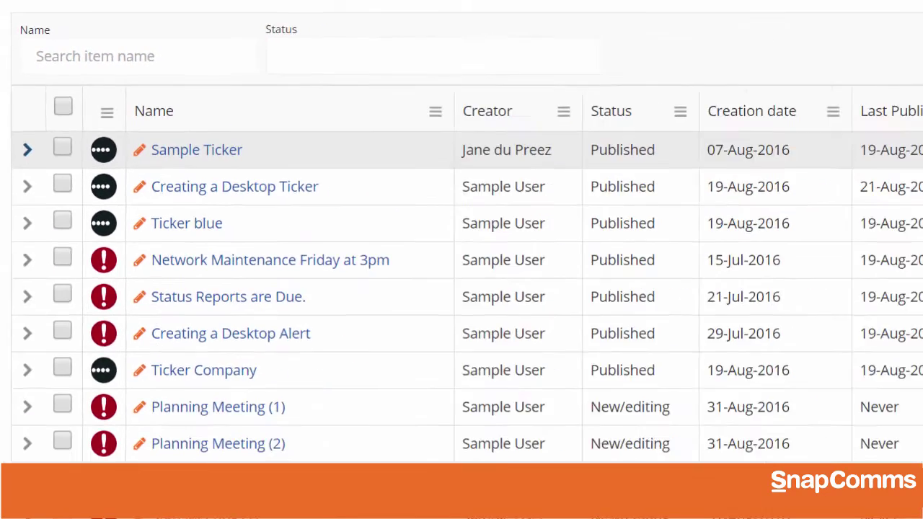
Step: Filter the items by name 'ticker' and status Published
type("ticker")
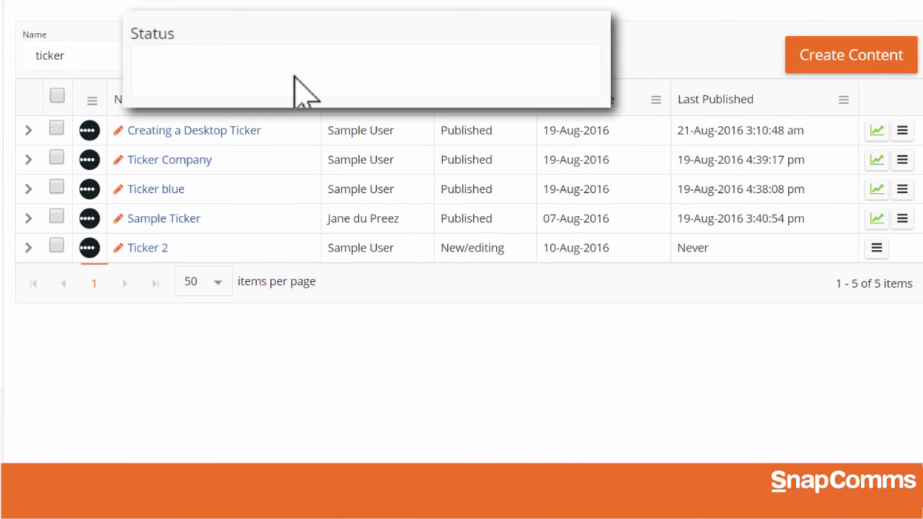
left_click(296, 75)
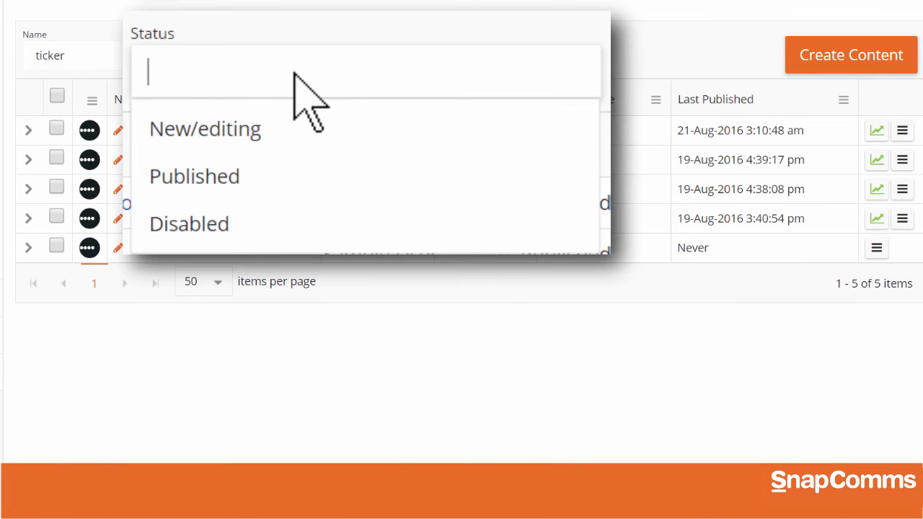
left_click(229, 186)
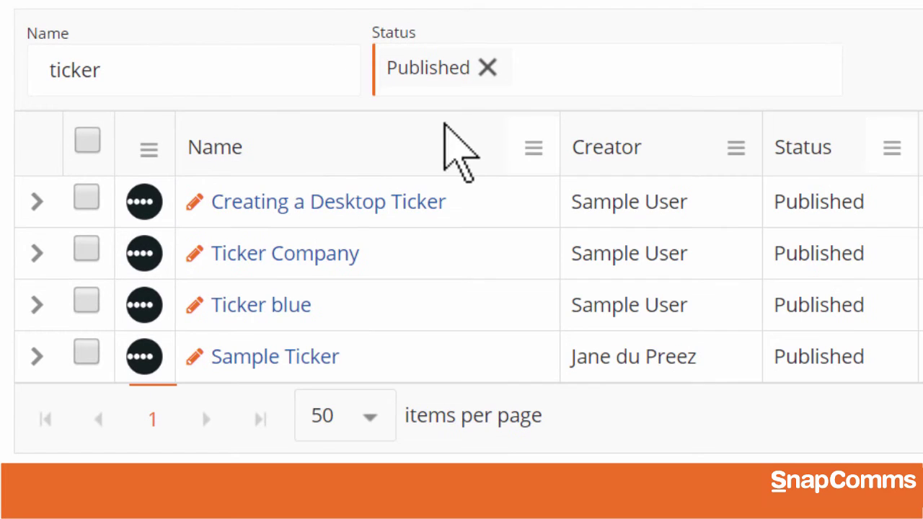
Step: Open Creating a Desktop Ticker, save its display settings, and check its reports list
left_click(322, 206)
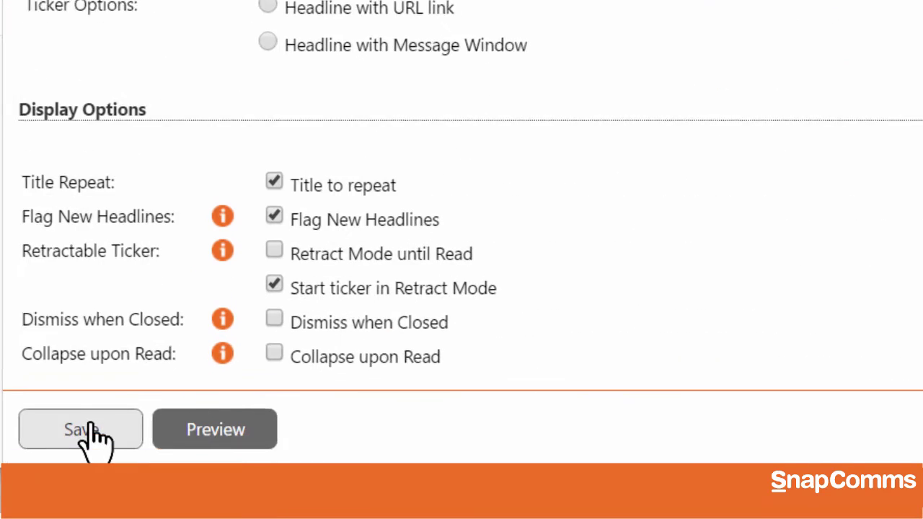
left_click(83, 423)
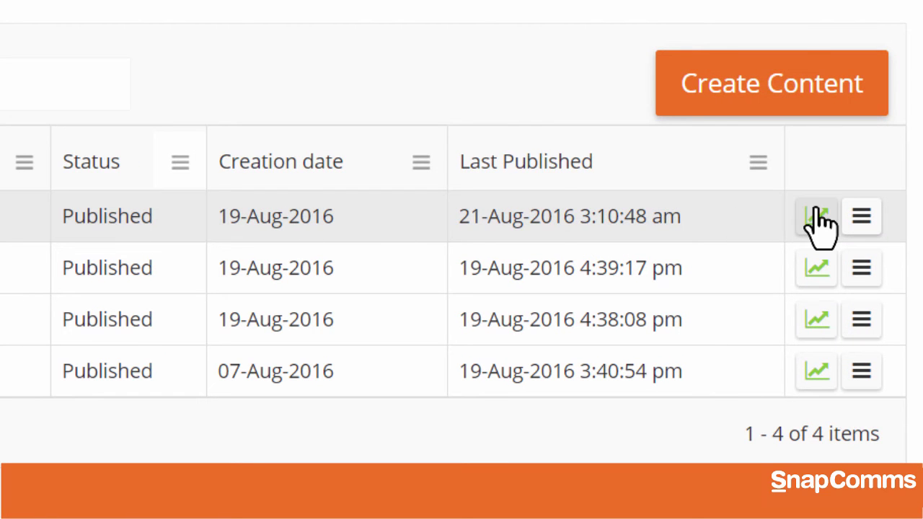
left_click(818, 216)
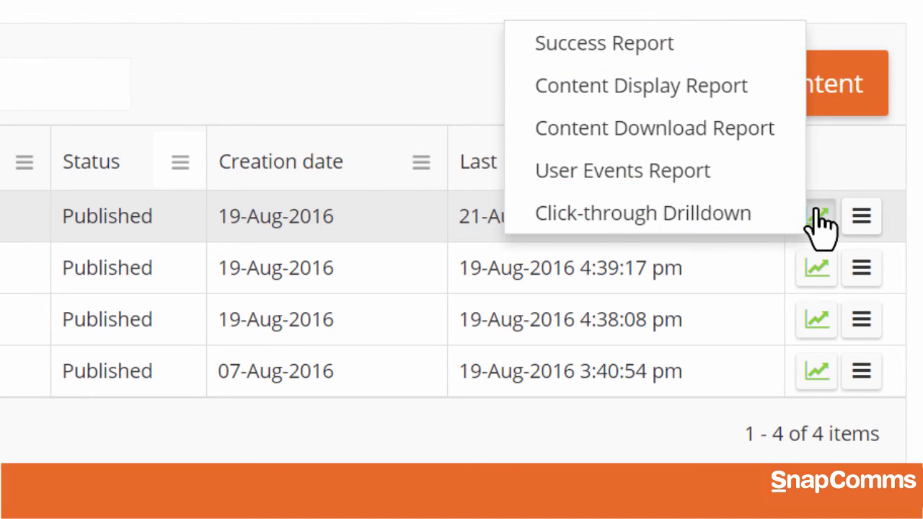
left_click(822, 224)
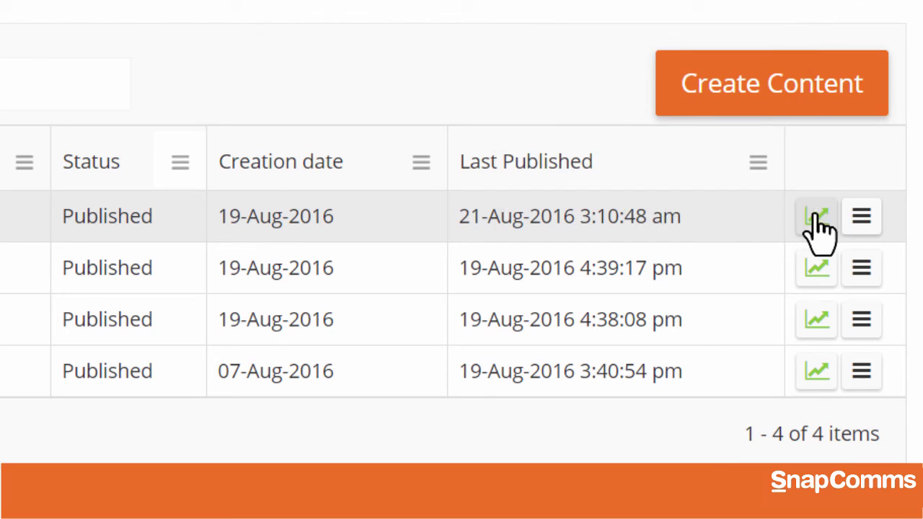
Step: Disable Creating a Desktop Ticker and add Disabled to the Status filter
left_click(862, 217)
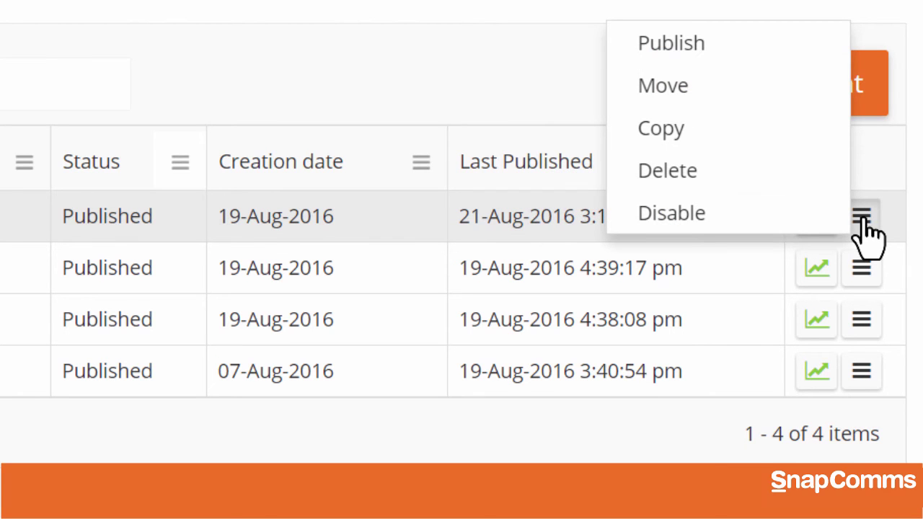
key("Down")
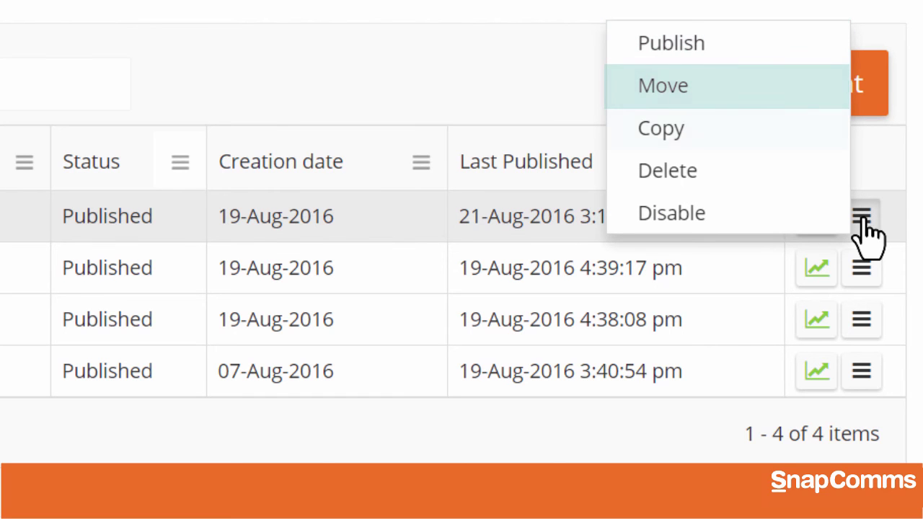
key("Down")
key("Down")
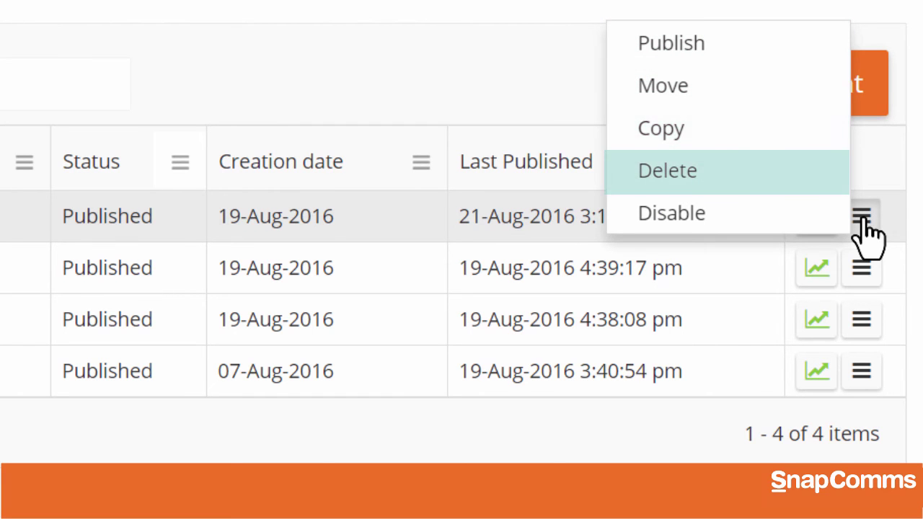
left_click(801, 213)
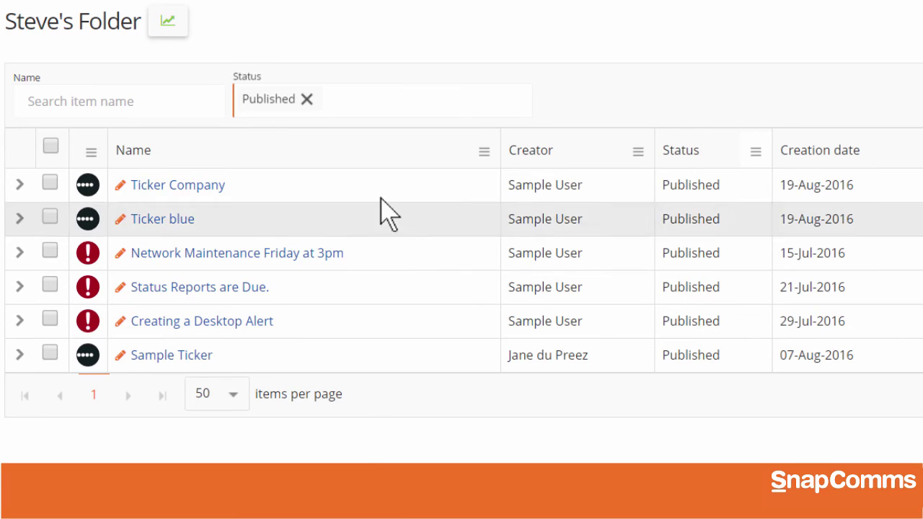
left_click(381, 110)
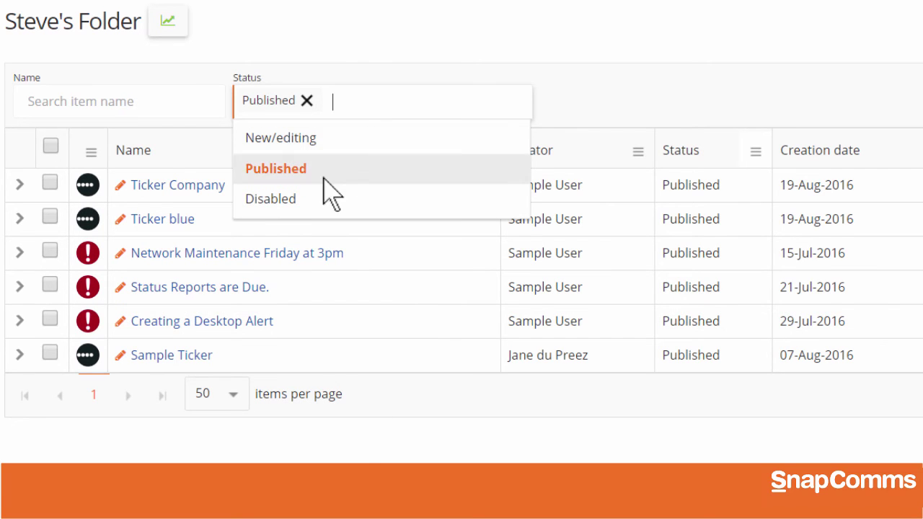
left_click(293, 200)
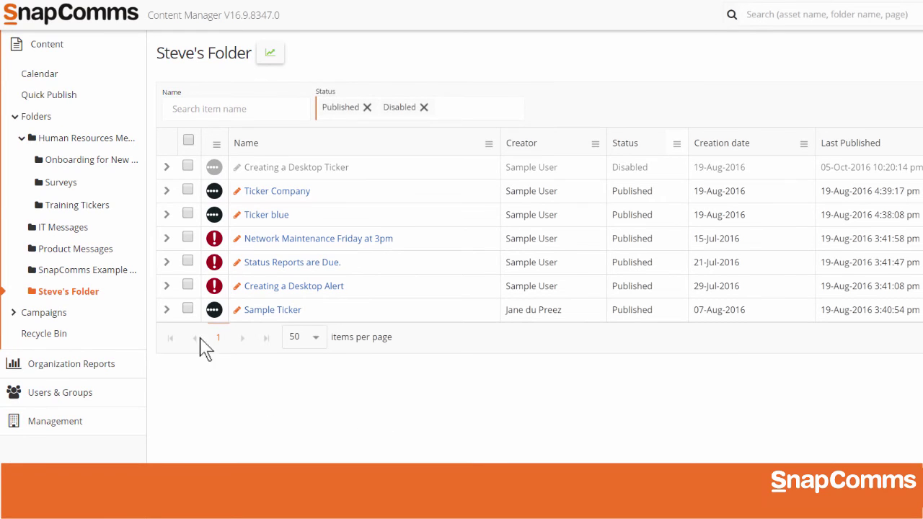
Step: Return to the home dashboard and search 'network' to find the Network Maintenance Friday at 3pm alert
left_click(64, 20)
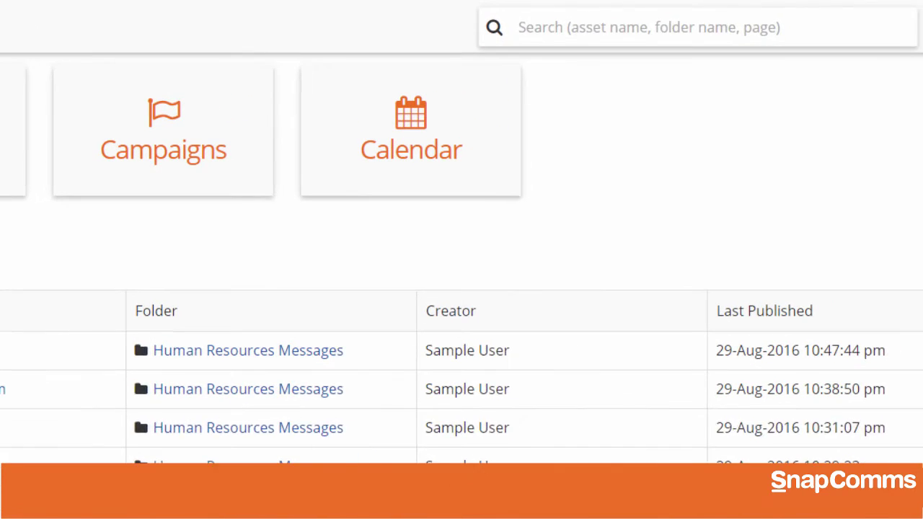
left_click(634, 27)
type("network")
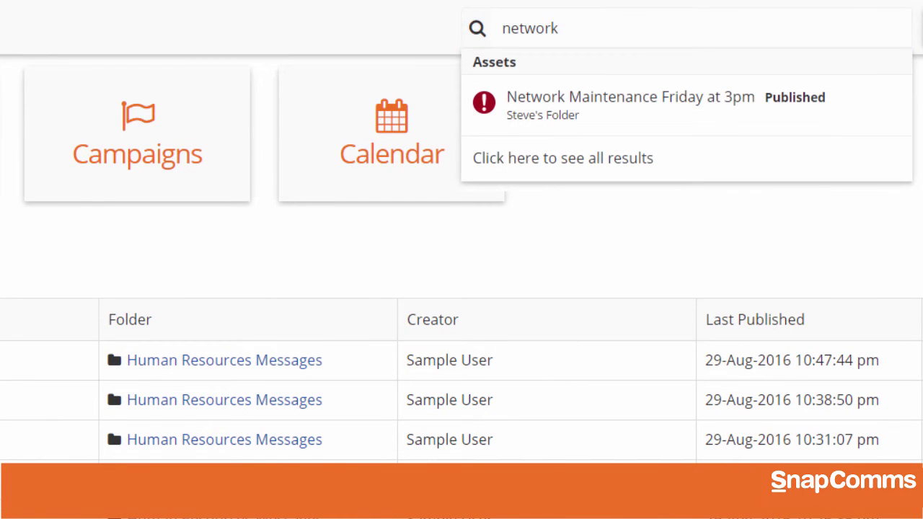
mouse_move(671, 124)
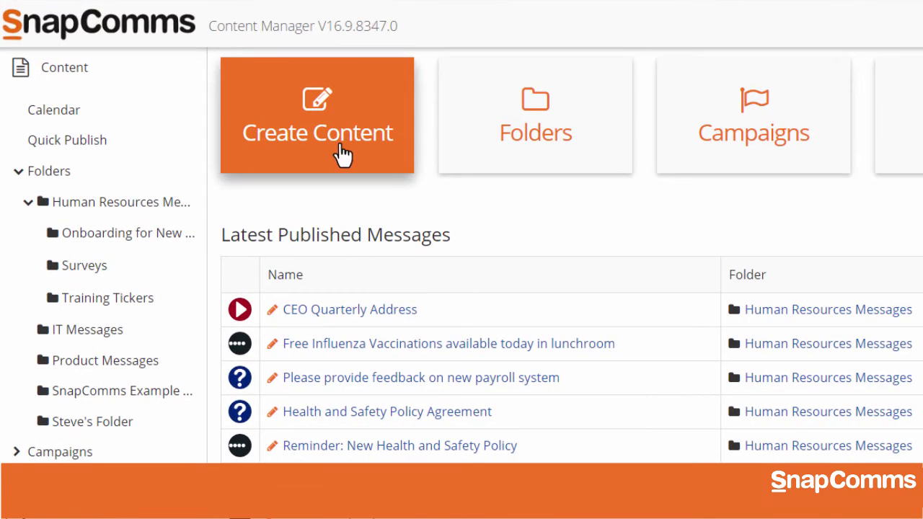
Step: Create new content with Onboarding for New Users as its location
left_click(343, 154)
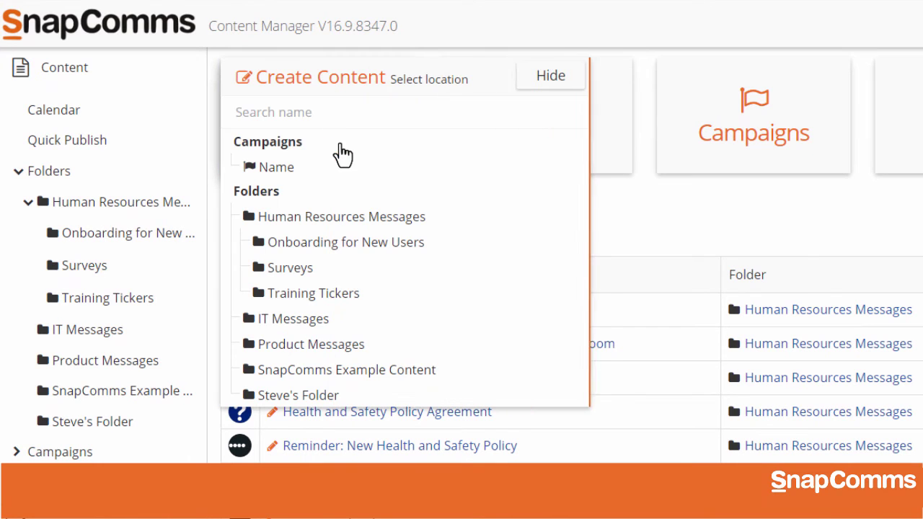
left_click(318, 247)
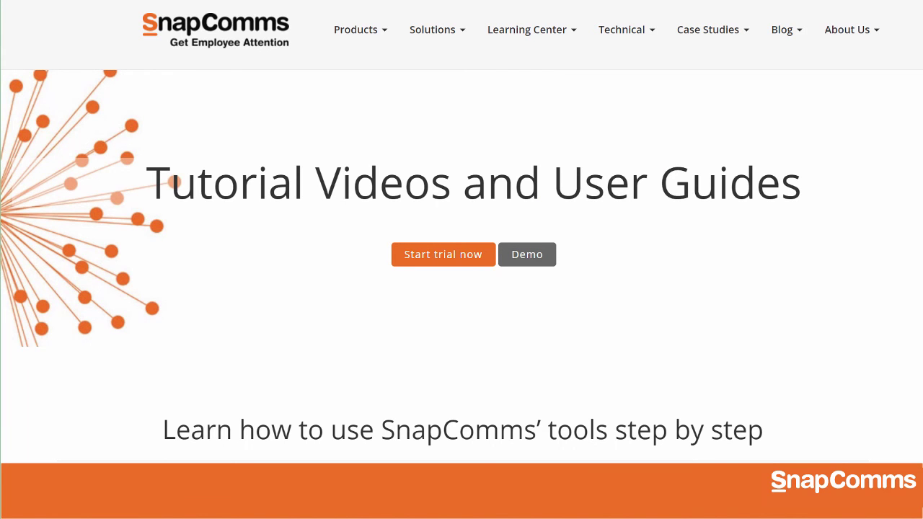
Step: Browse the website's Learning Center, then open the Tutor guide from Content Manager's help menu
left_click(521, 34)
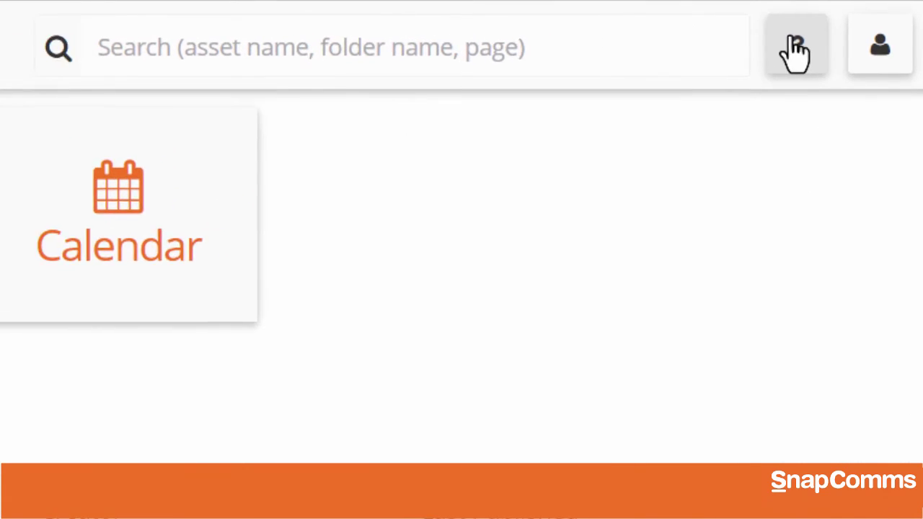
left_click(797, 49)
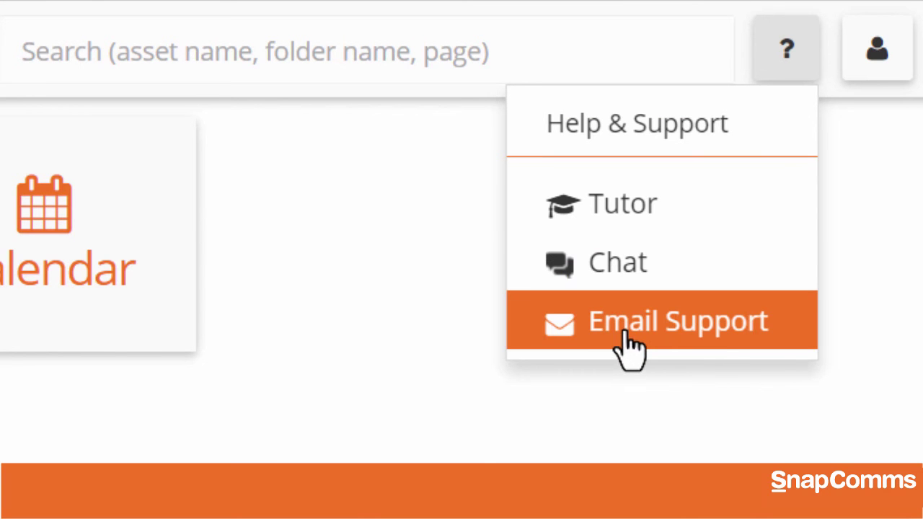
left_click(627, 213)
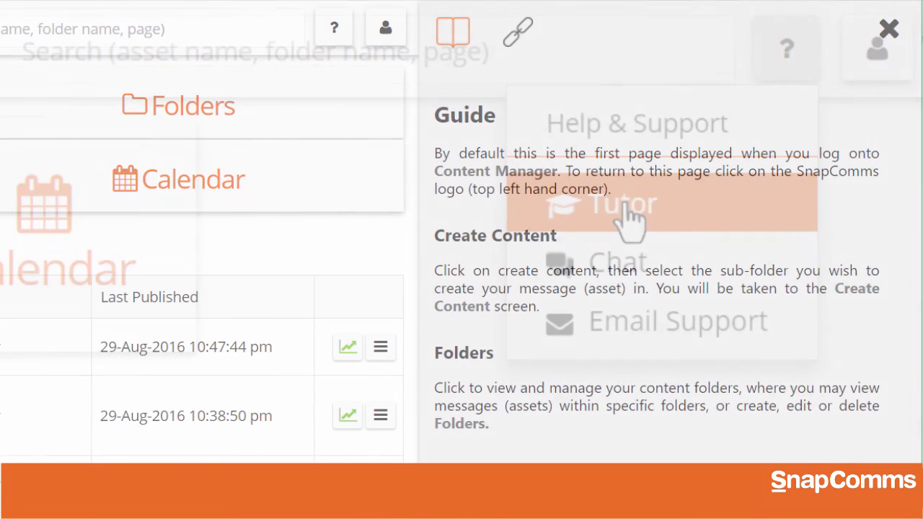